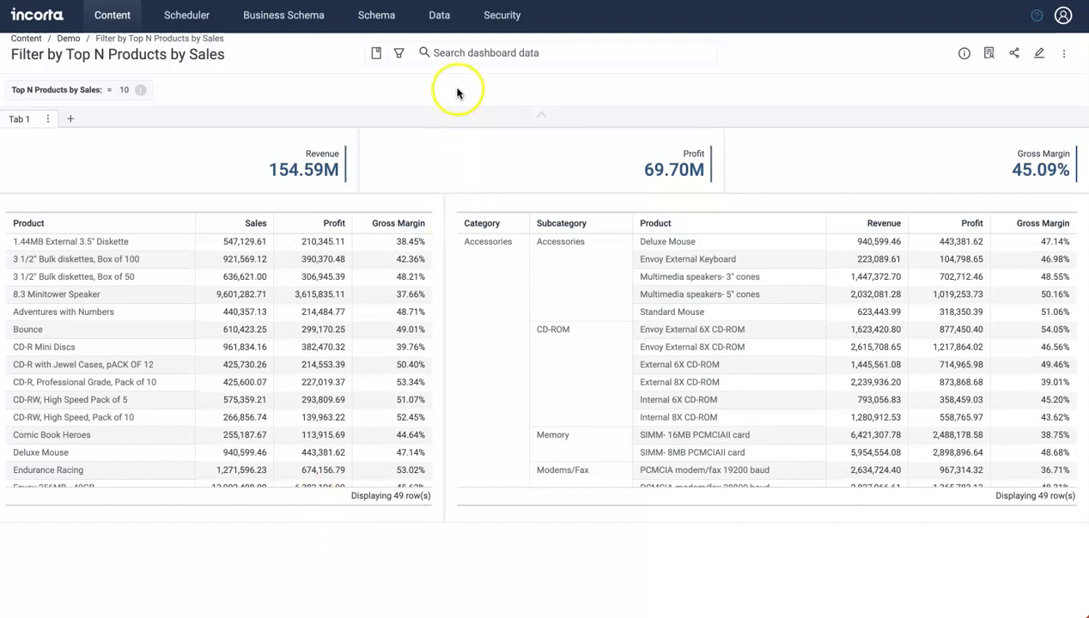
Step: Leave the Top N filter at 10 and sort the Product table by Sales, highest first
{"action": "left_click", "coordinate": [67, 89]}
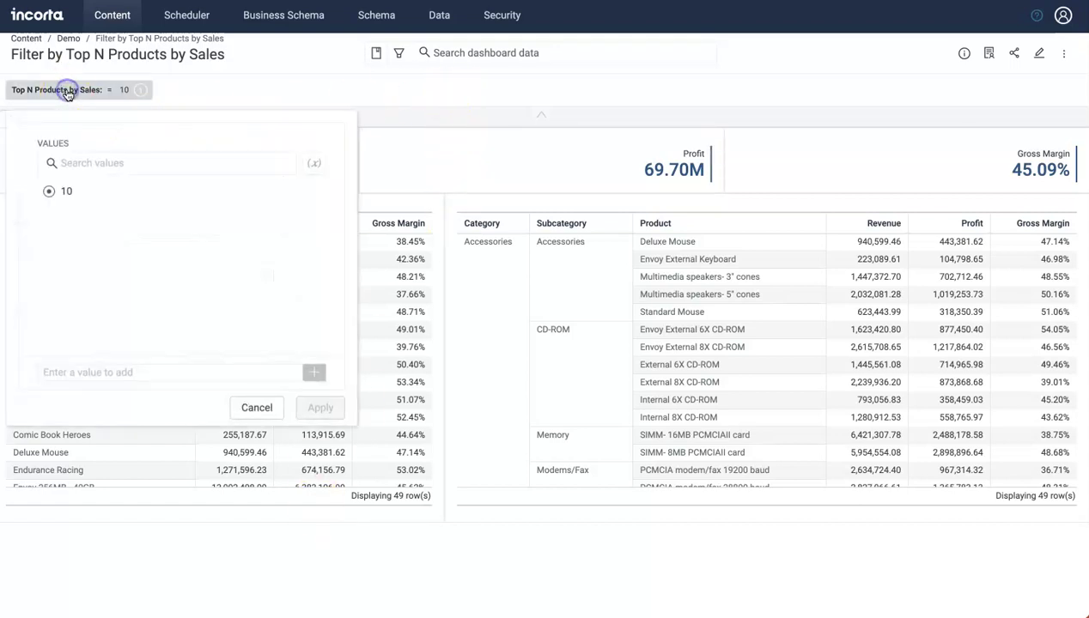
{"action": "left_click", "coordinate": [100, 371]}
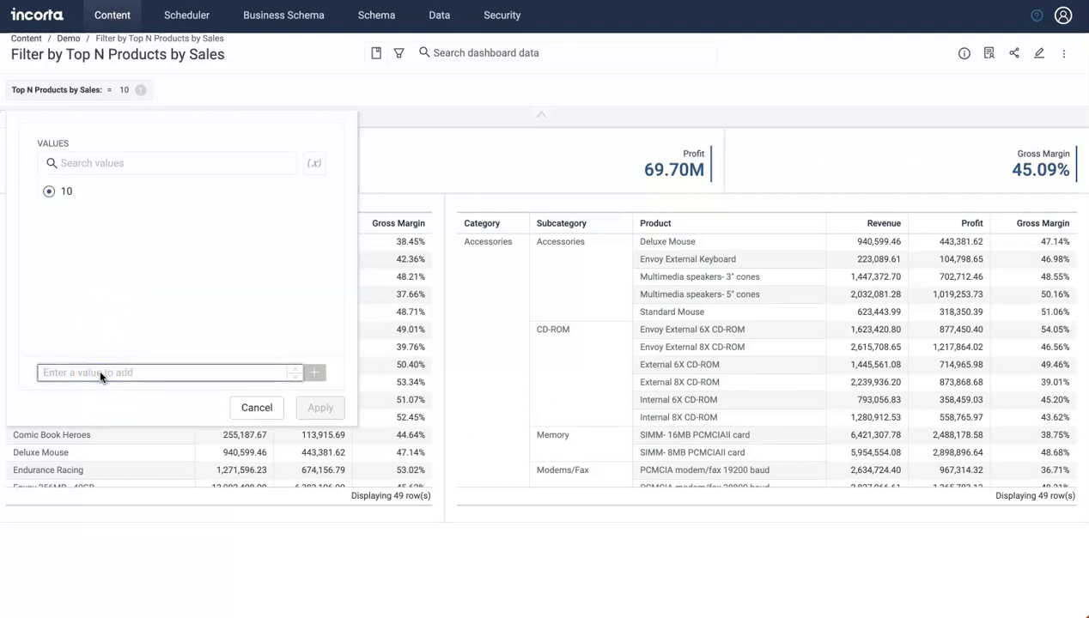
{"action": "left_click", "coordinate": [244, 409]}
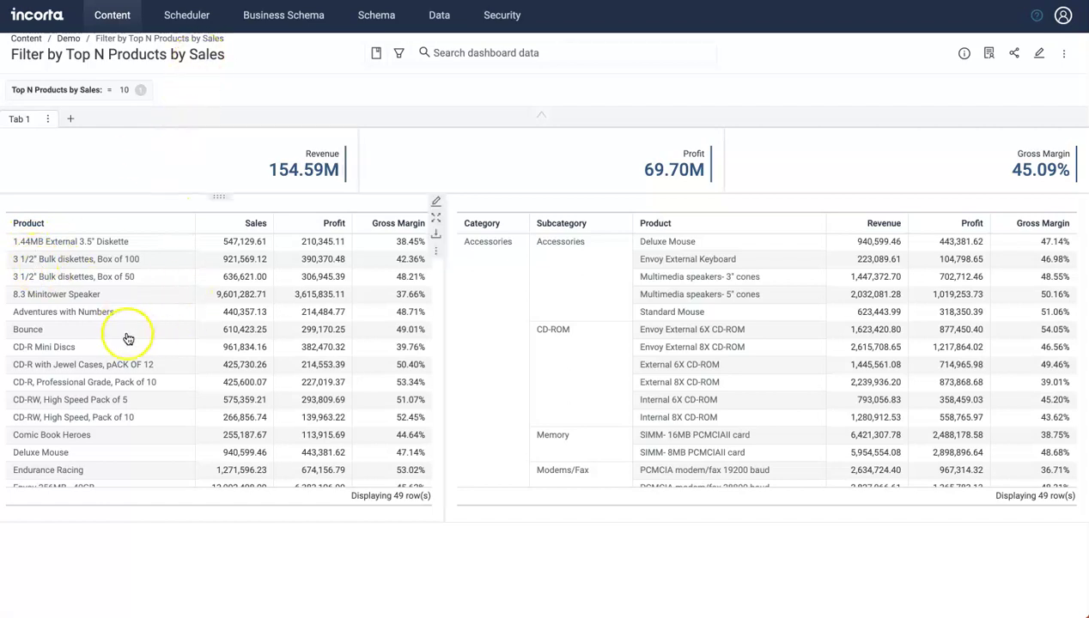
{"action": "left_click", "coordinate": [255, 225]}
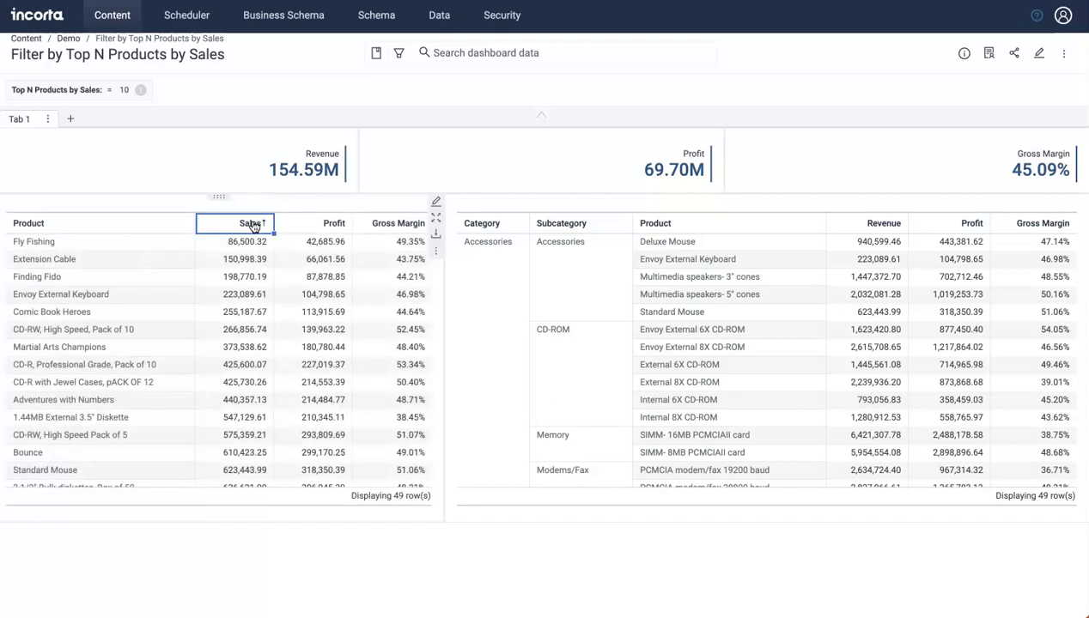
{"action": "left_click", "coordinate": [253, 225]}
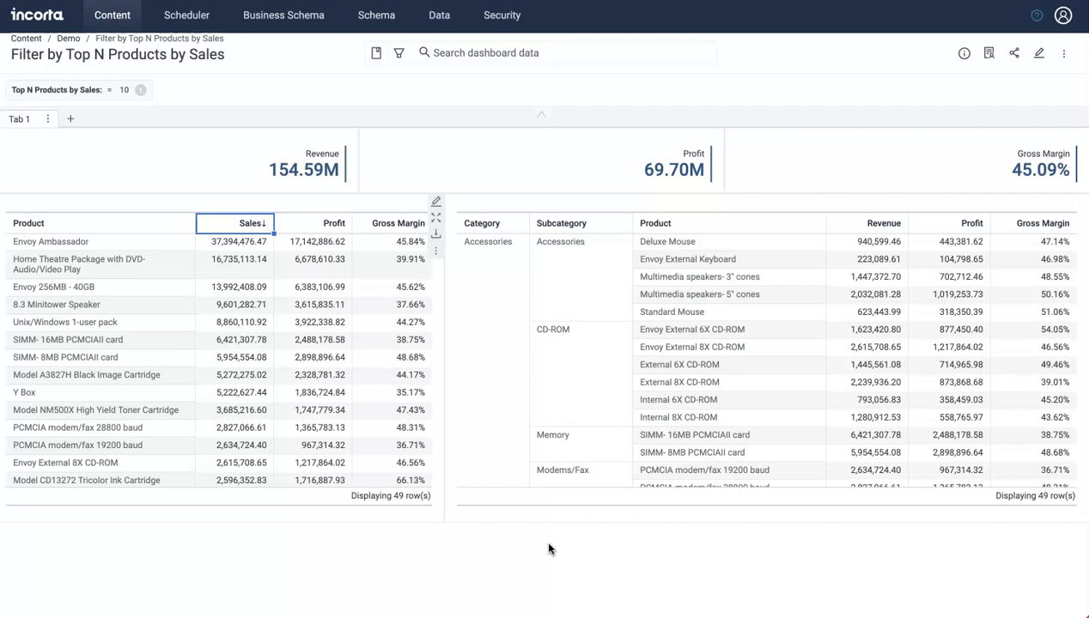
Step: Open the sales_b business schema for editing and load product_sales_ranked in the Analyzer
{"action": "left_click", "coordinate": [301, 15]}
{"action": "left_click", "coordinate": [76, 114]}
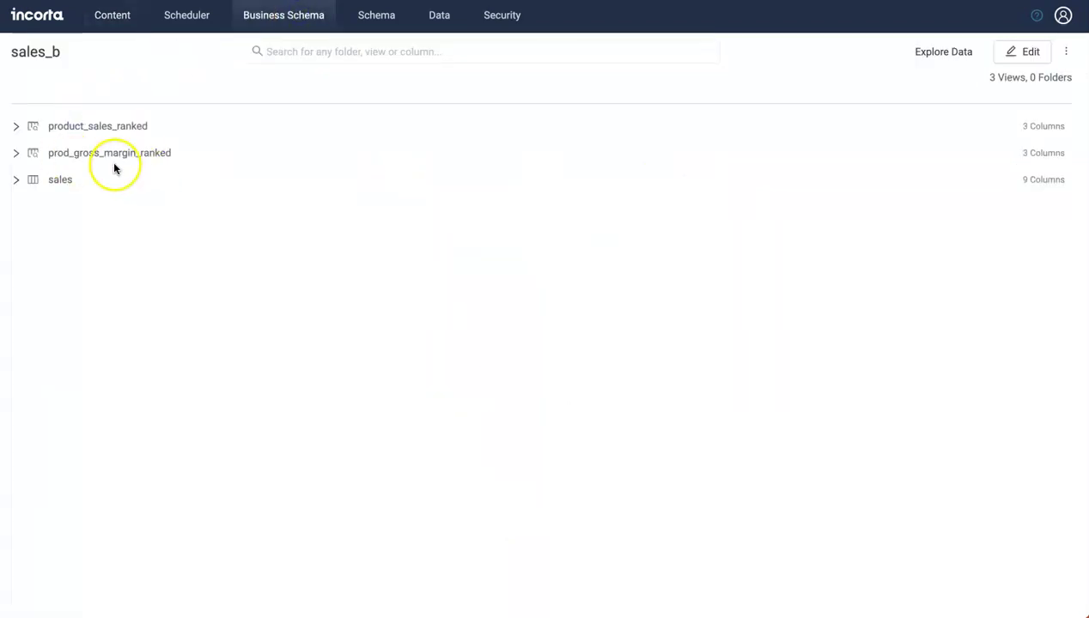
{"action": "left_click", "coordinate": [1028, 54]}
{"action": "left_click", "coordinate": [1065, 129]}
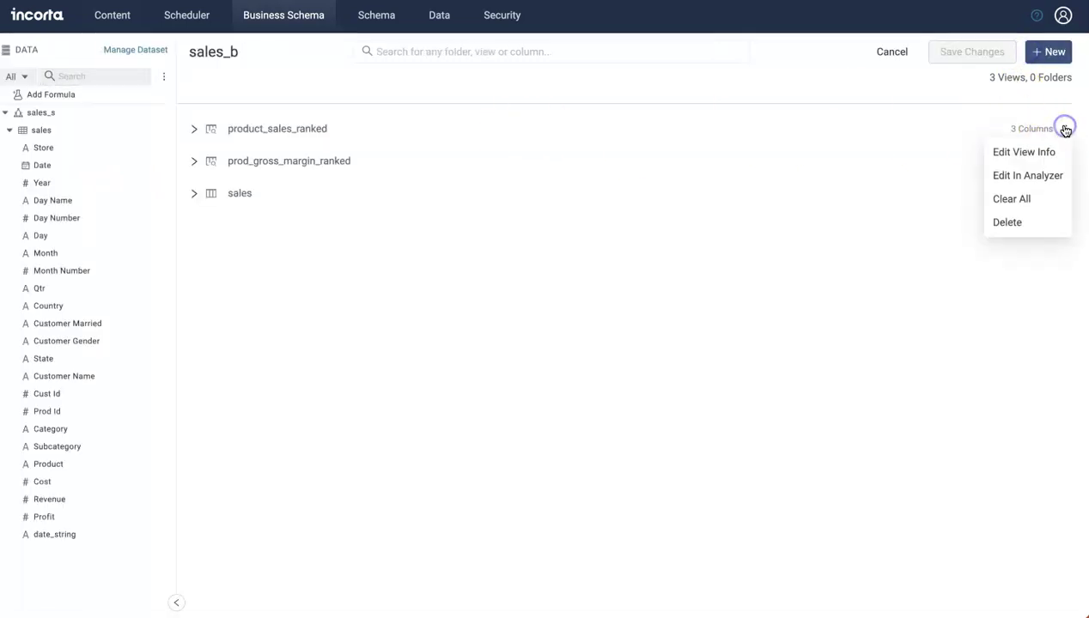
{"action": "left_click", "coordinate": [1023, 175]}
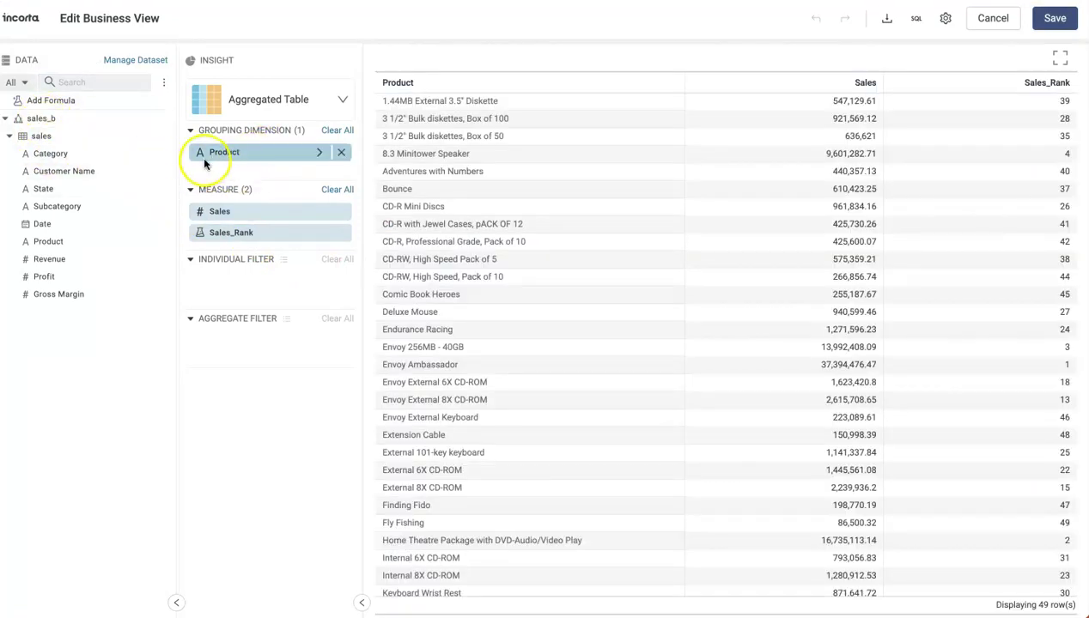
Step: Inspect the Sales_Rank rank formula's groupBy and orderBy arguments, then cancel out without saving
{"action": "left_click", "coordinate": [319, 235]}
{"action": "left_click", "coordinate": [438, 125]}
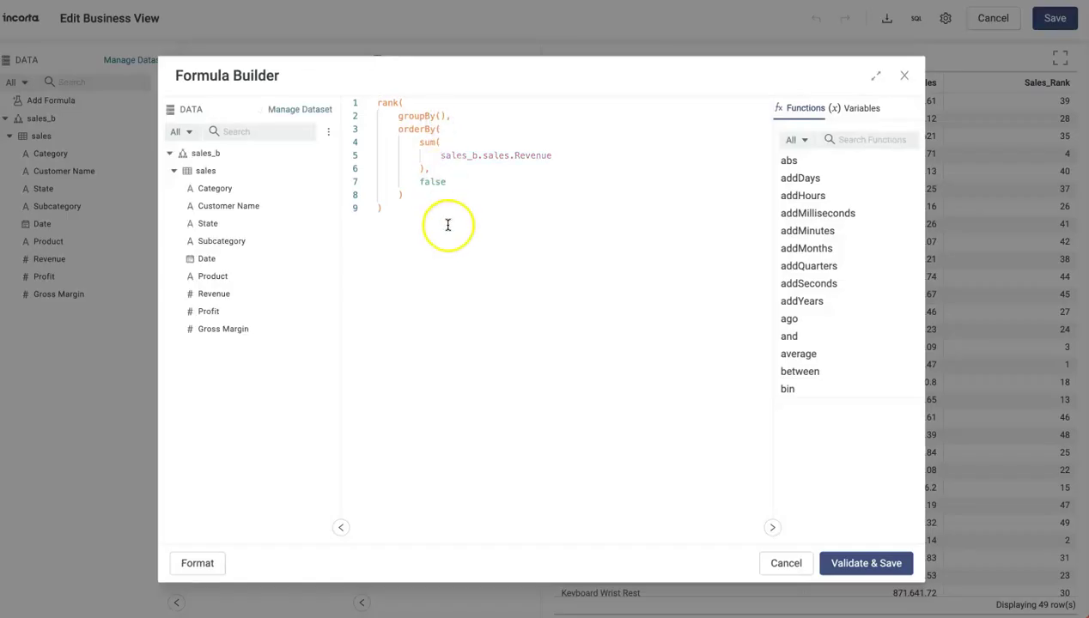
{"action": "left_click", "coordinate": [384, 108]}
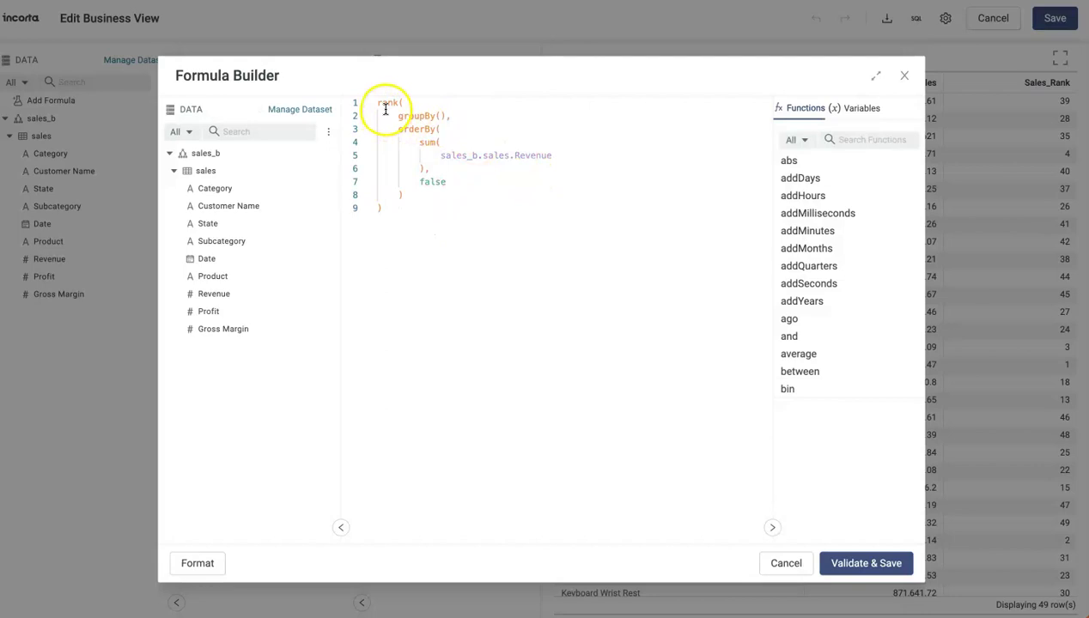
{"action": "left_click", "coordinate": [441, 116]}
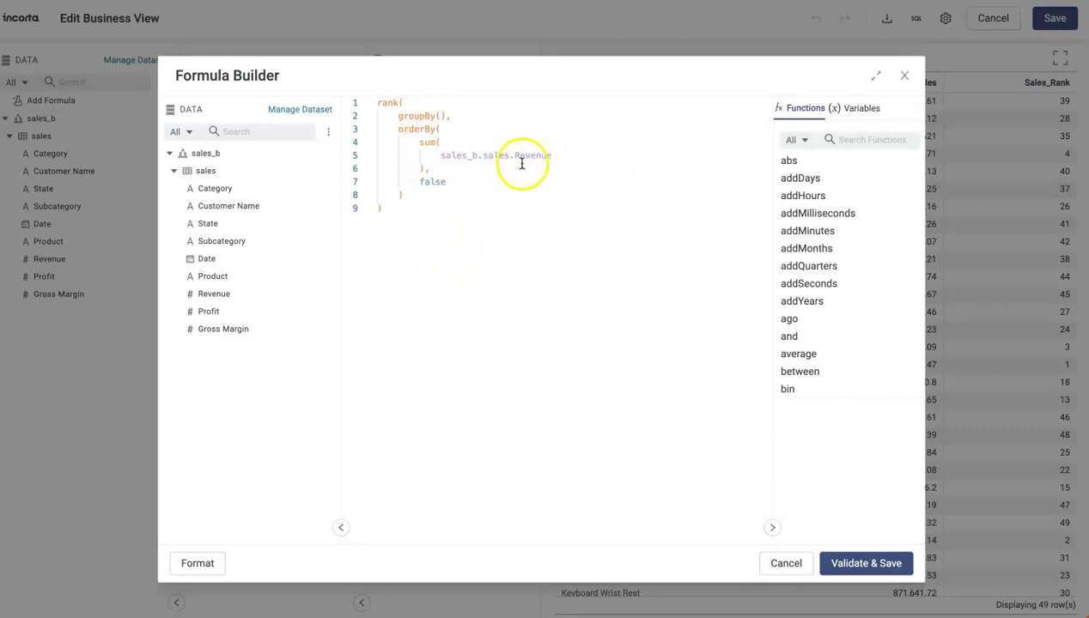
{"action": "left_click", "coordinate": [429, 188]}
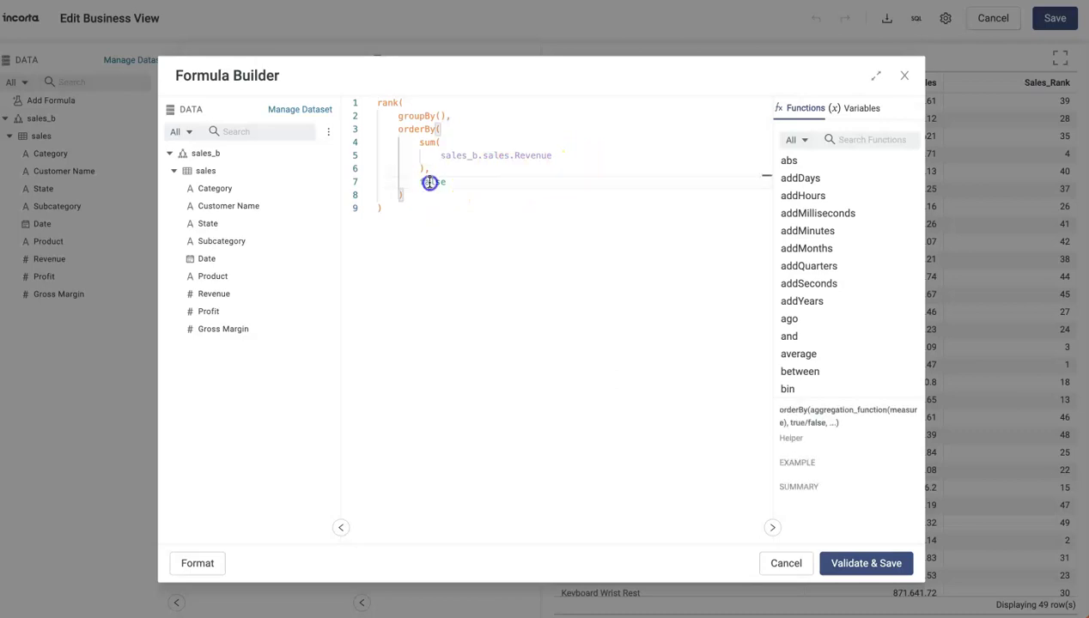
{"action": "left_click", "coordinate": [430, 268]}
{"action": "left_click", "coordinate": [784, 564]}
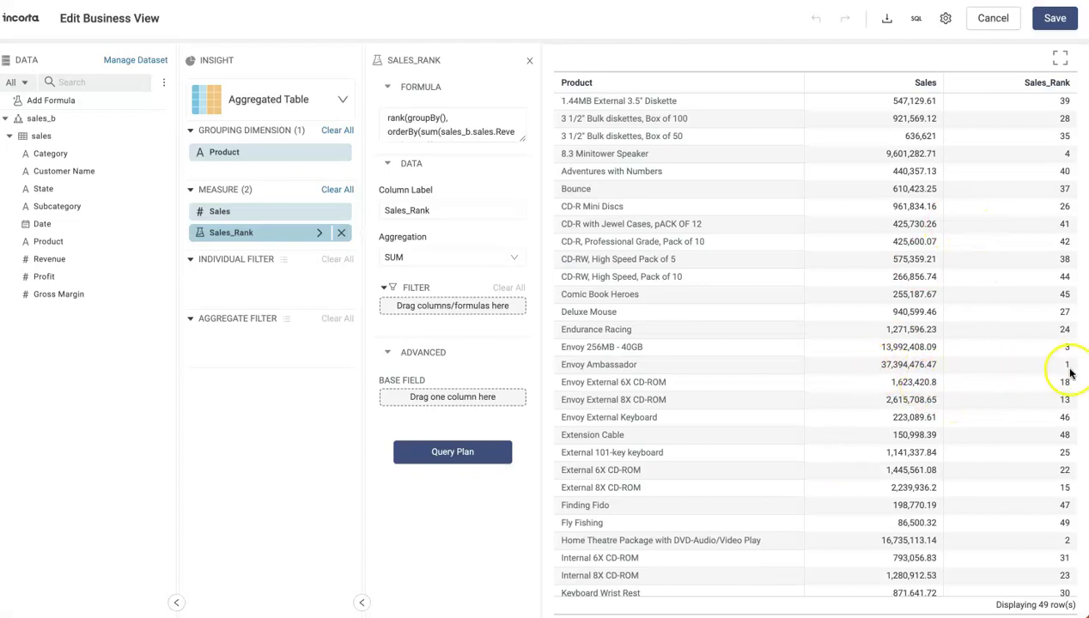
{"action": "left_click", "coordinate": [996, 18]}
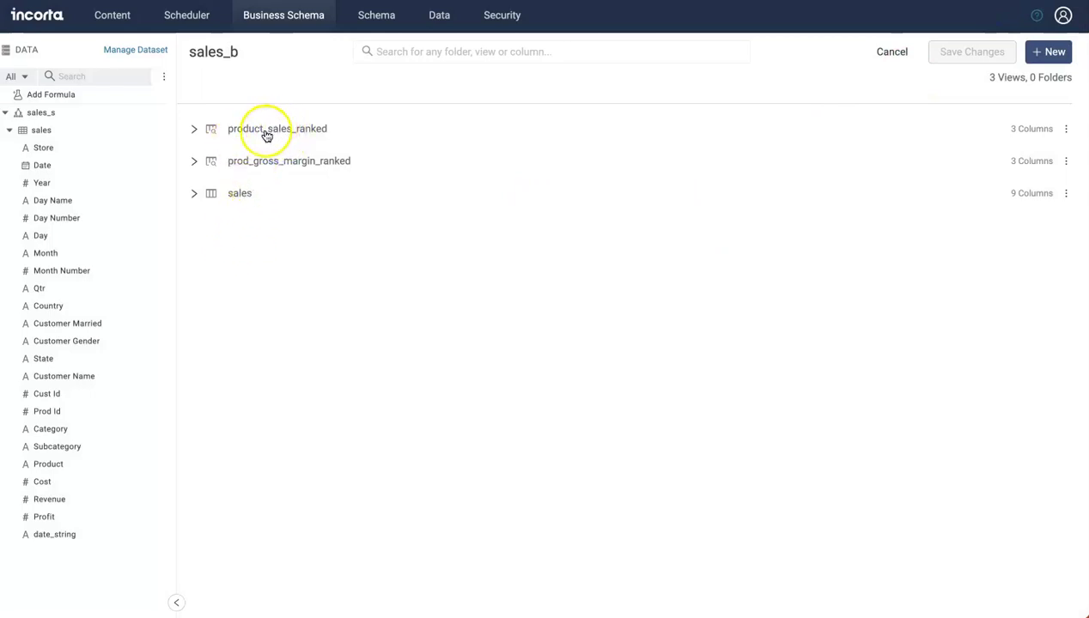
Step: Open the Demo folder's Filter by Top N Products by Sales dashboard and its Dashboard Filters Manager
{"action": "left_click", "coordinate": [124, 15]}
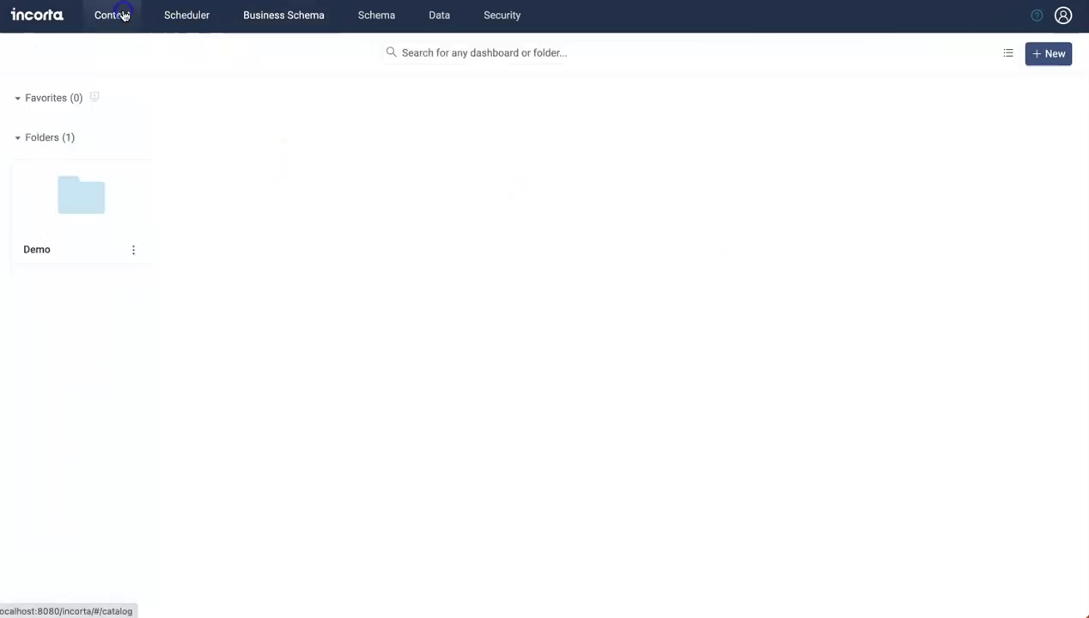
{"action": "left_click", "coordinate": [86, 178]}
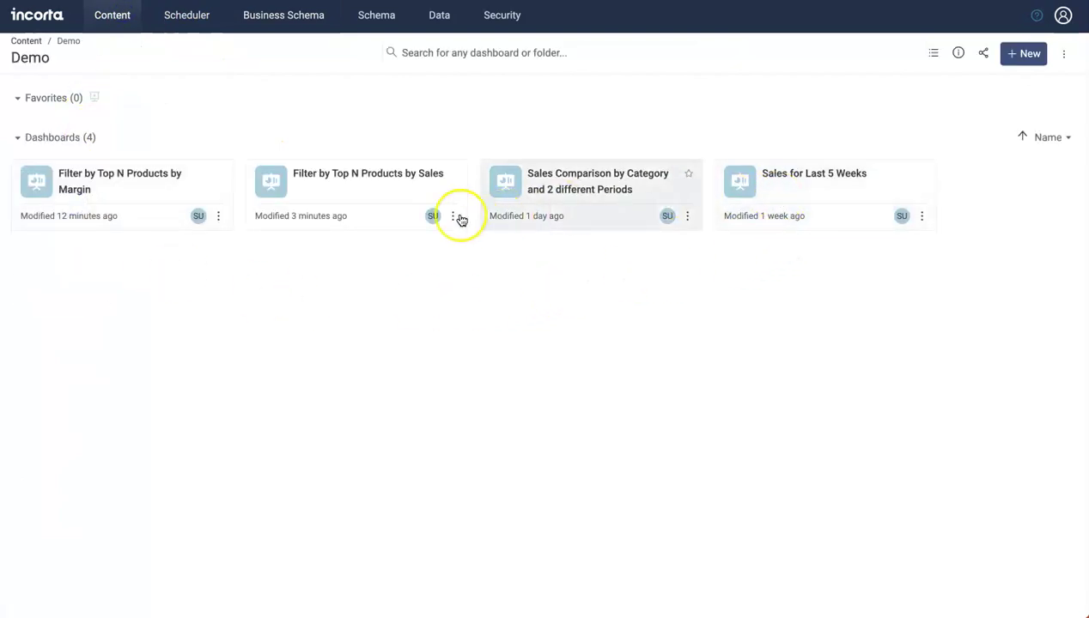
{"action": "left_click", "coordinate": [354, 180]}
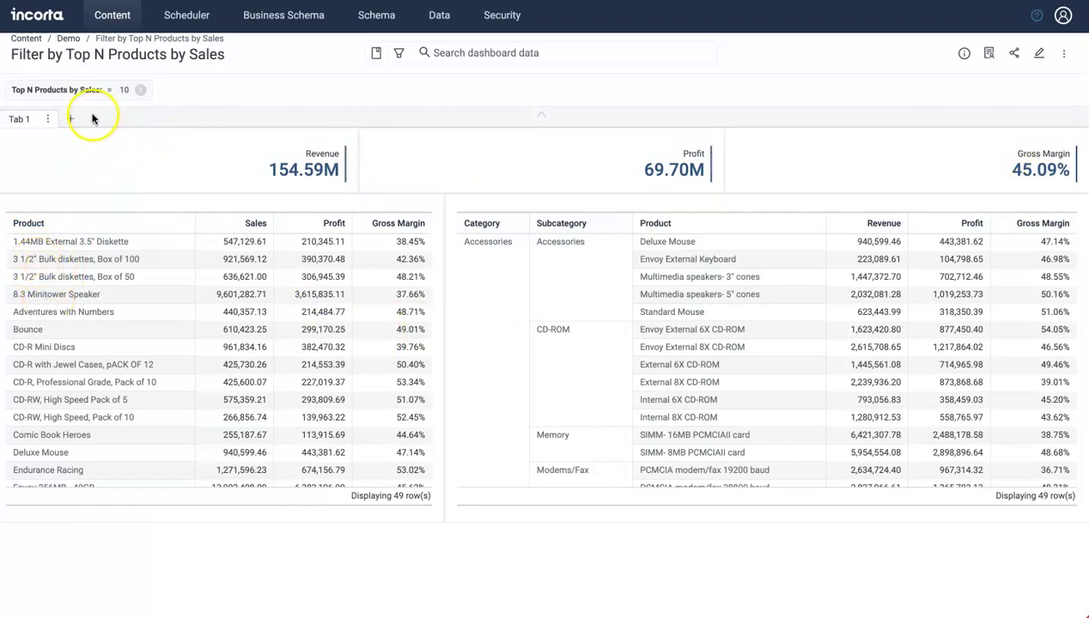
{"action": "left_click", "coordinate": [1063, 53]}
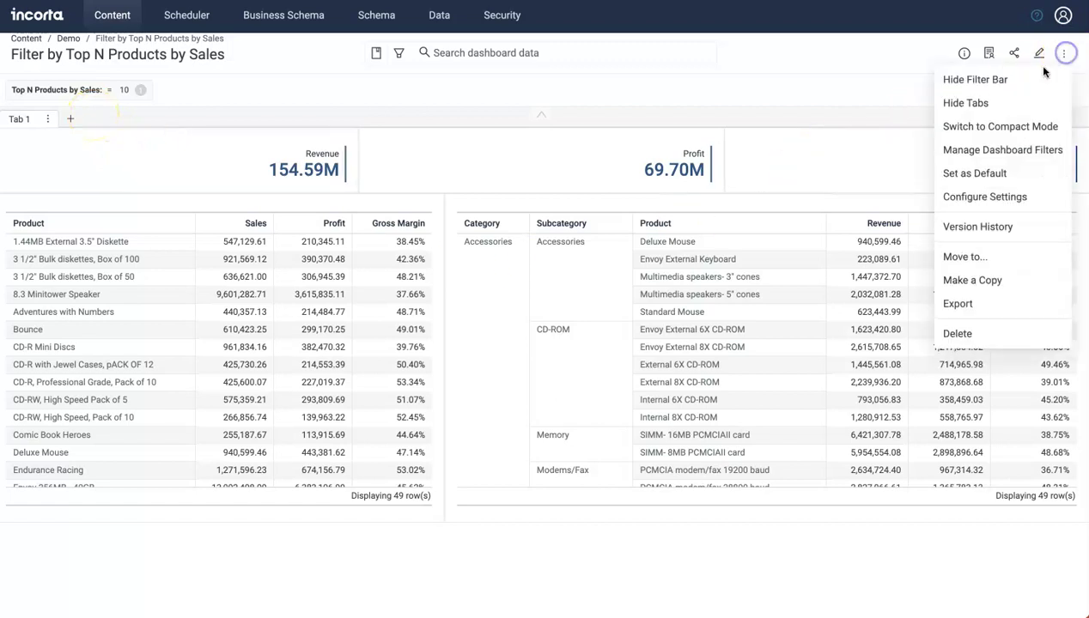
{"action": "left_click", "coordinate": [1001, 150]}
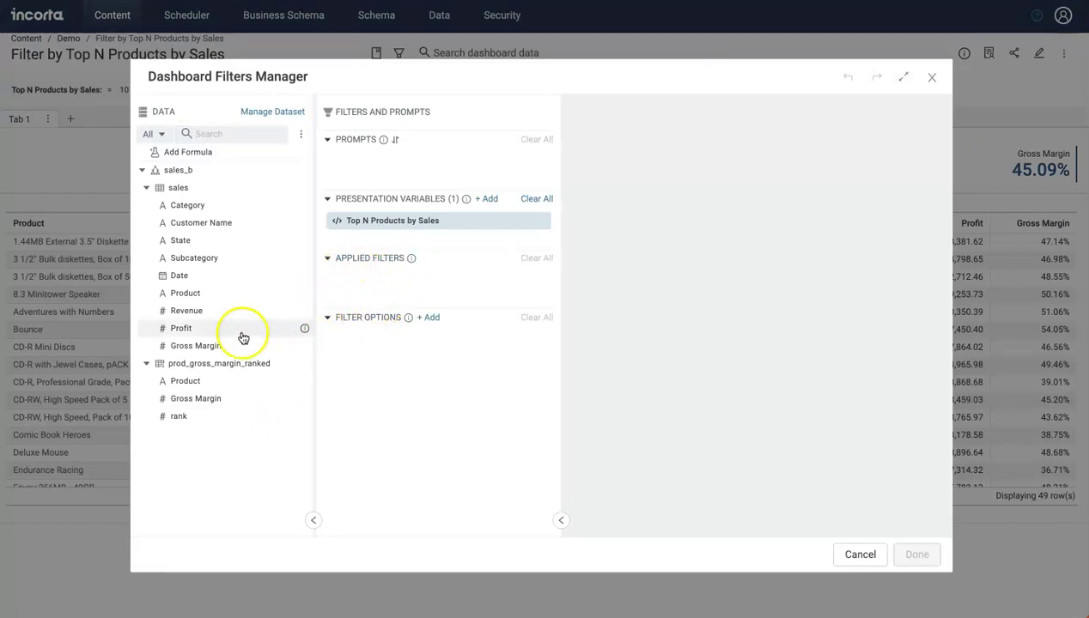
Step: Add sales Product as an applied filter with the In Query operator and open its values formula
{"action": "left_click", "coordinate": [183, 295]}
{"action": "left_click_drag", "start_coordinate": [183, 295], "coordinate": [380, 280]}
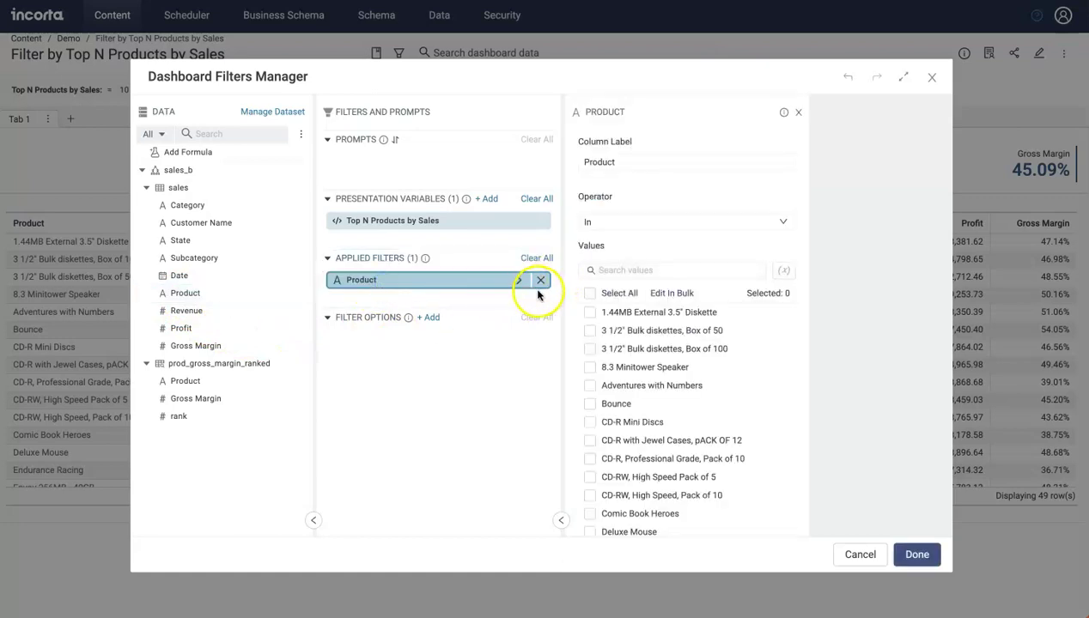
{"action": "left_click", "coordinate": [765, 221]}
{"action": "scroll", "coordinate": [698, 329], "scroll_direction": "down", "scroll_amount": 5}
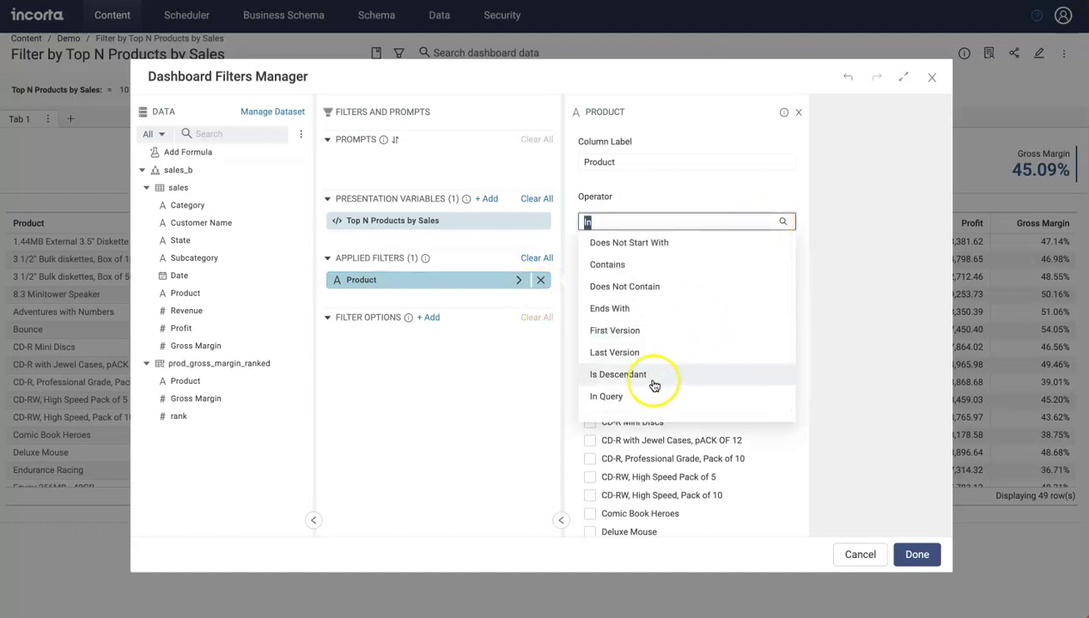
{"action": "left_click", "coordinate": [611, 399]}
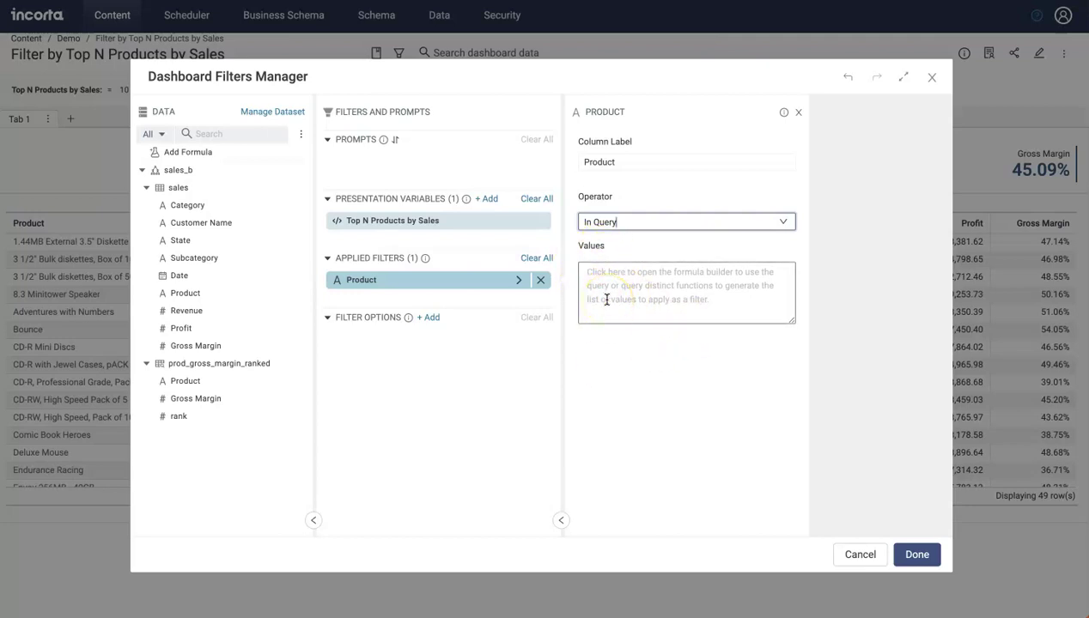
{"action": "left_click", "coordinate": [734, 311]}
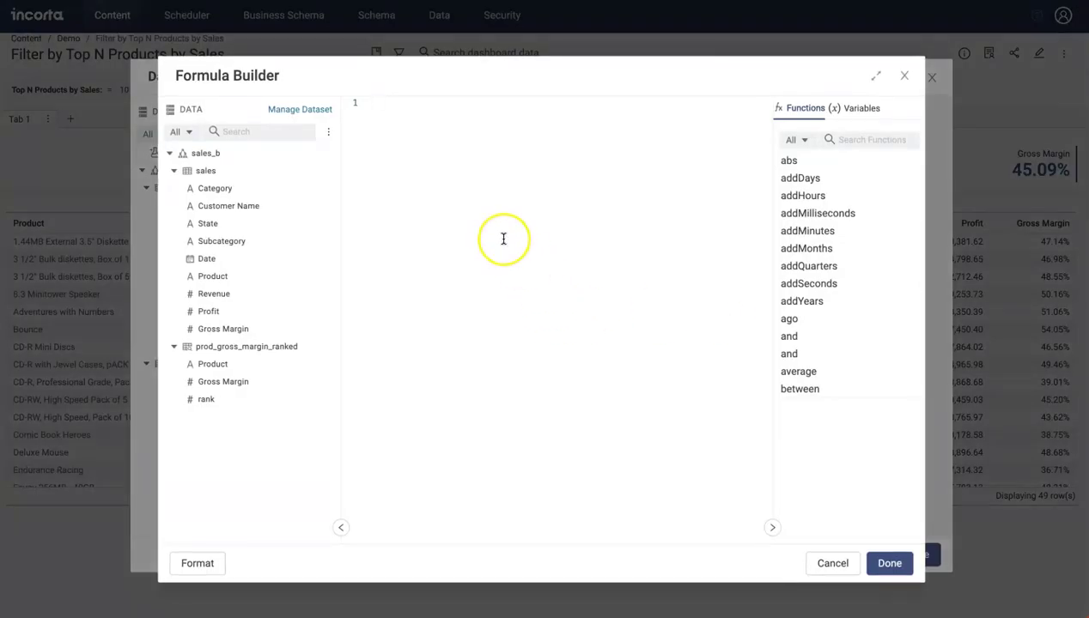
Step: Start a query() formula and switch its dataset from prod_gross_margin_ranked to product_sales_ranked
{"action": "type", "text": "query"}
{"action": "key", "text": "Return"}
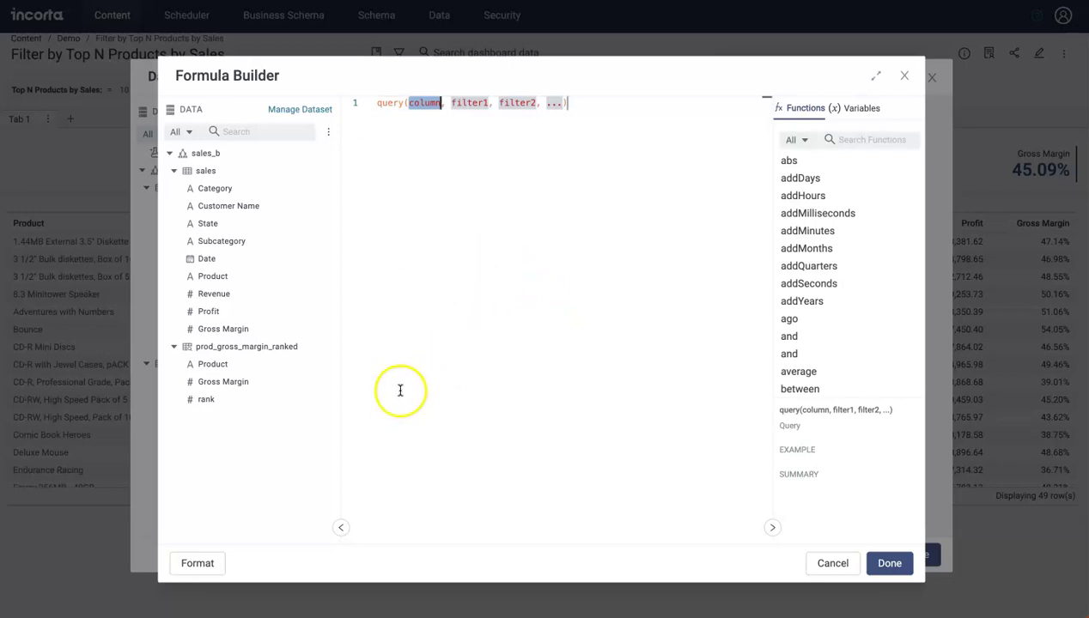
{"action": "left_click", "coordinate": [212, 367]}
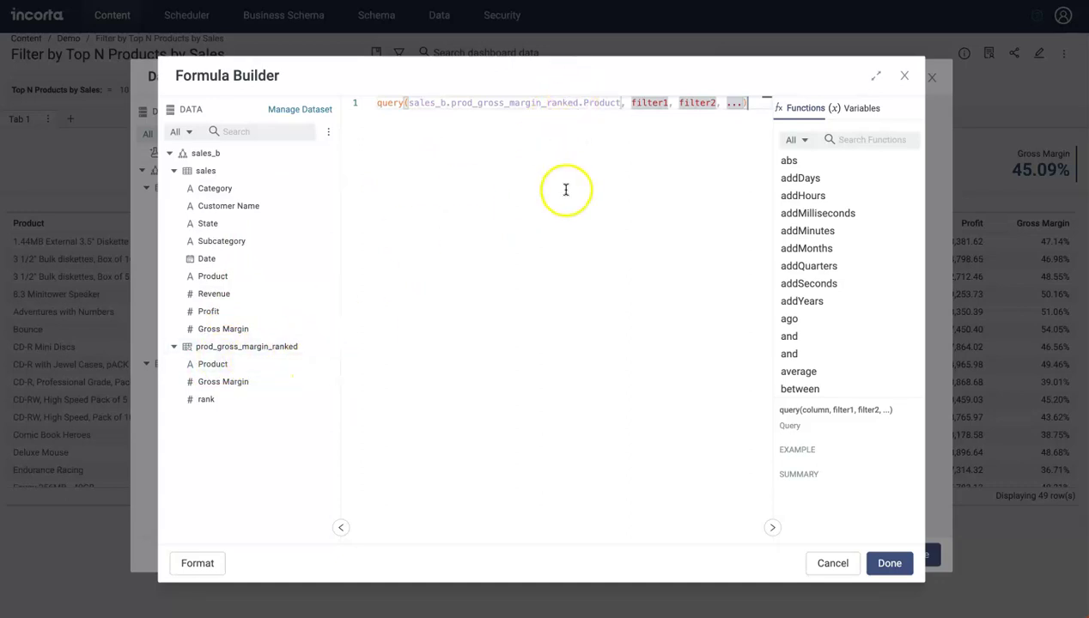
{"action": "key", "text": "ctrl+z"}
{"action": "left_click", "coordinate": [298, 109]}
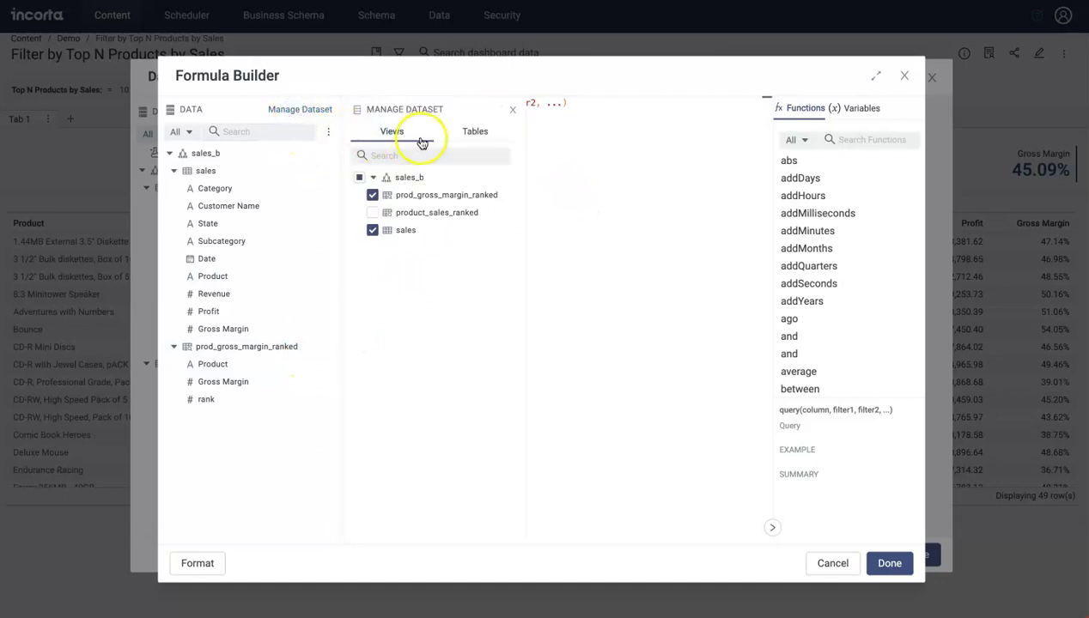
{"action": "left_click", "coordinate": [372, 212]}
{"action": "left_click", "coordinate": [372, 195]}
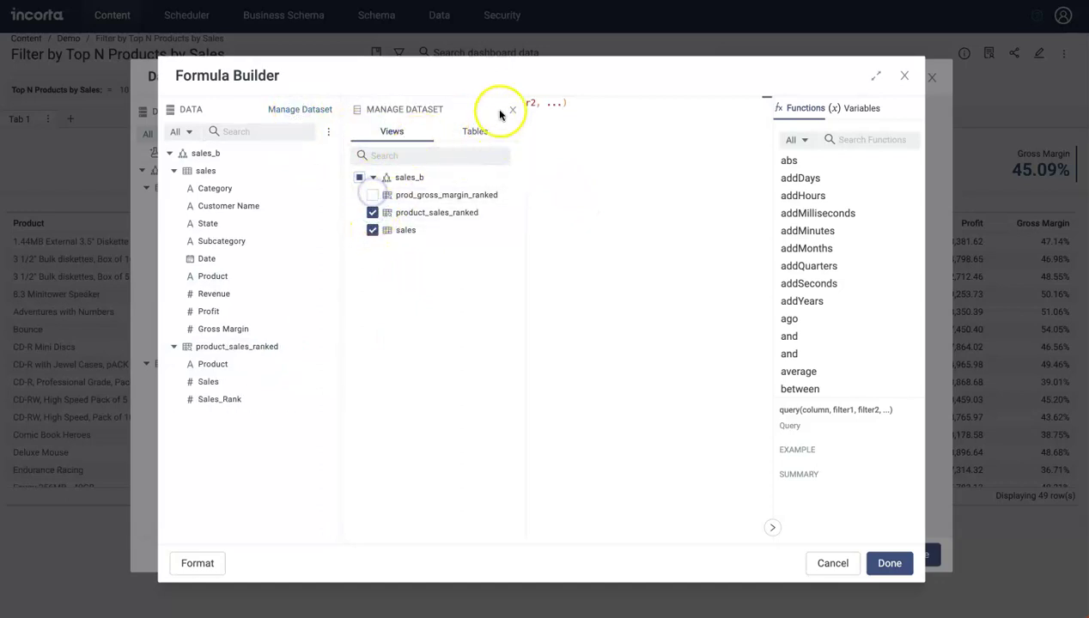
{"action": "left_click", "coordinate": [513, 110]}
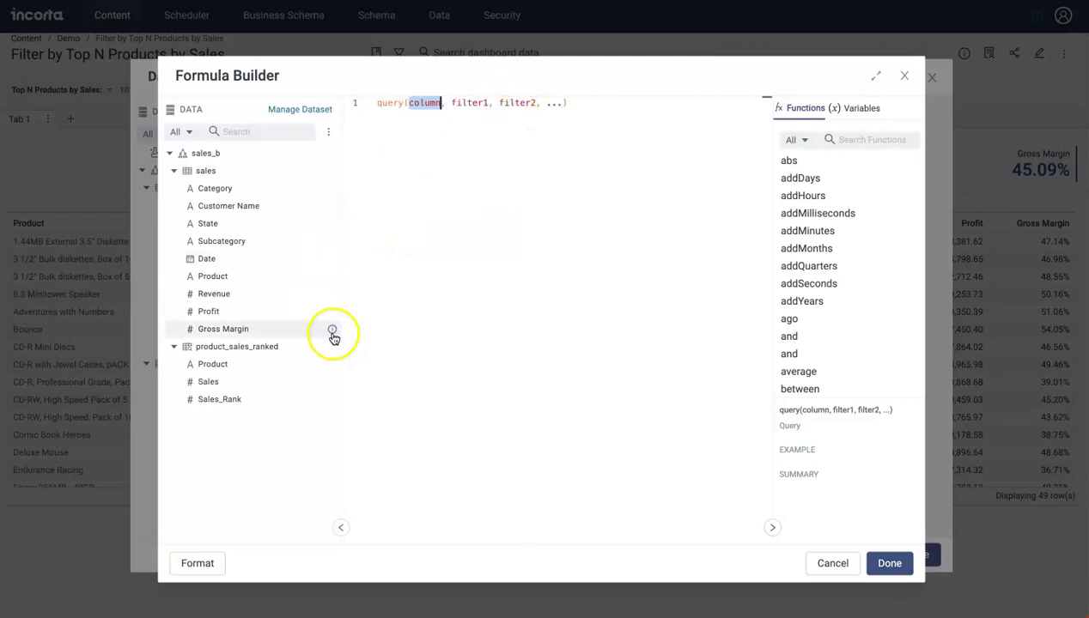
Step: Complete the query with product_sales_ranked Product where Sales_Rank <= $p_rank, format it, and confirm
{"action": "left_click", "coordinate": [214, 365]}
{"action": "left_click", "coordinate": [446, 335]}
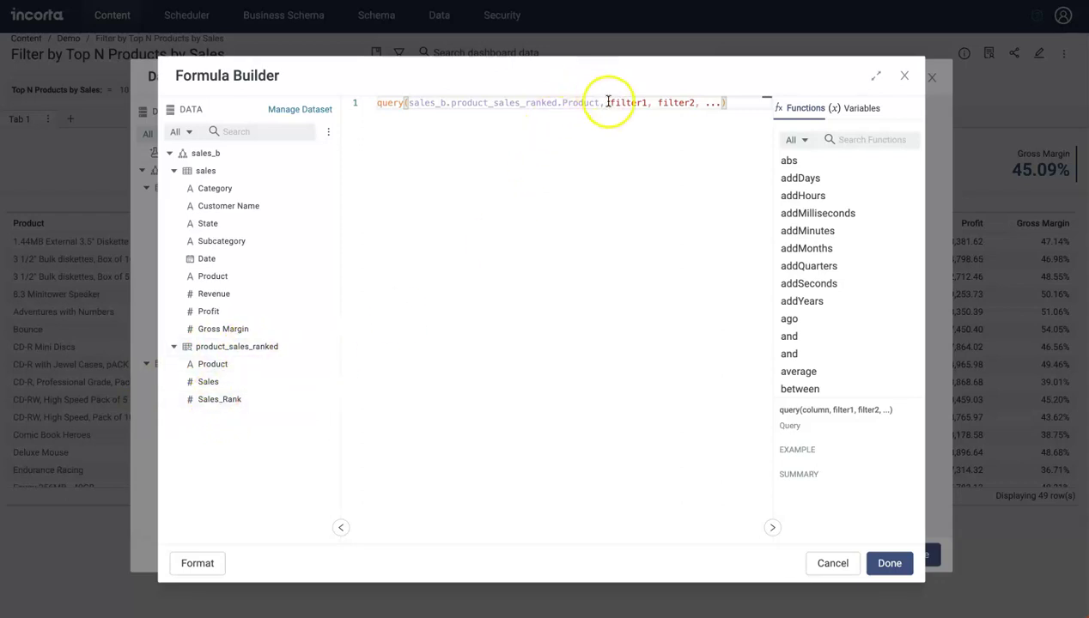
{"action": "left_click_drag", "start_coordinate": [609, 102], "coordinate": [696, 102]}
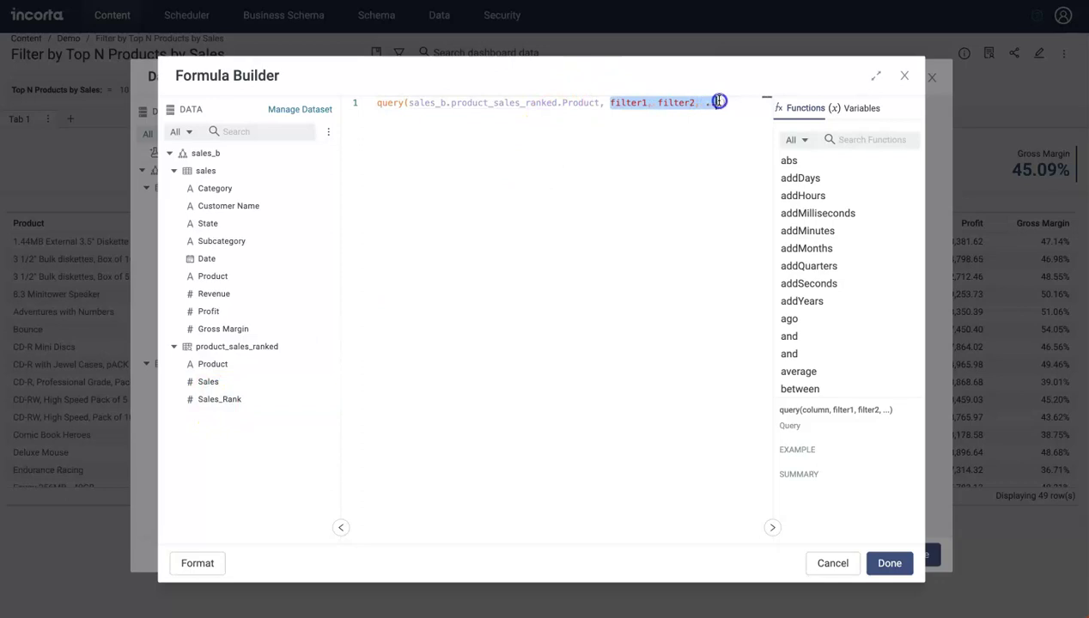
{"action": "key", "text": "BackSpace"}
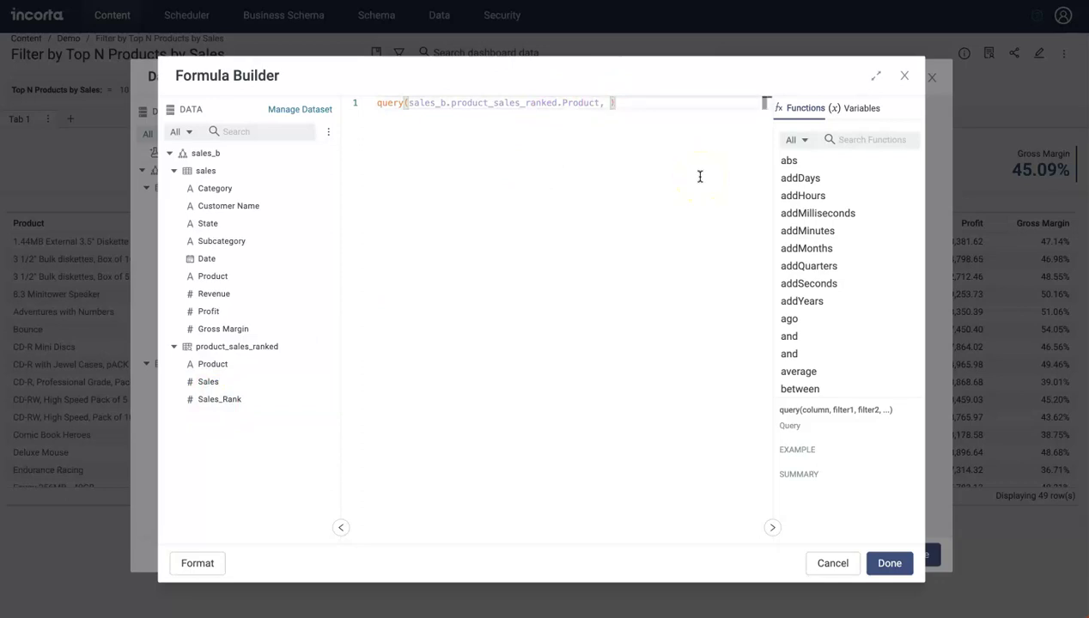
{"action": "double_click", "coordinate": [225, 402]}
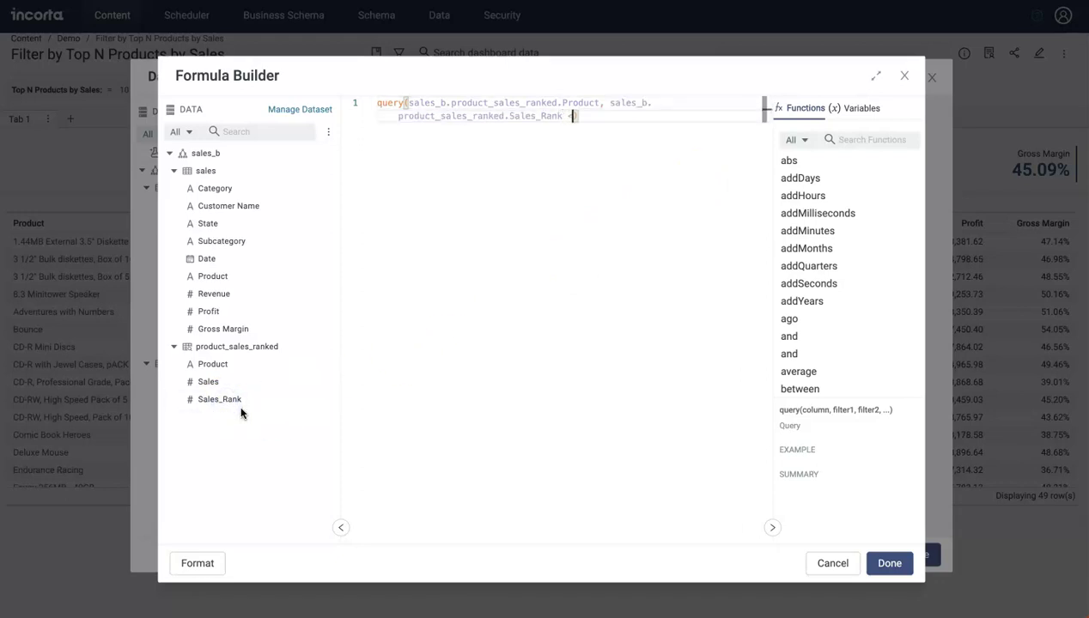
{"action": "type", "text": "$"}
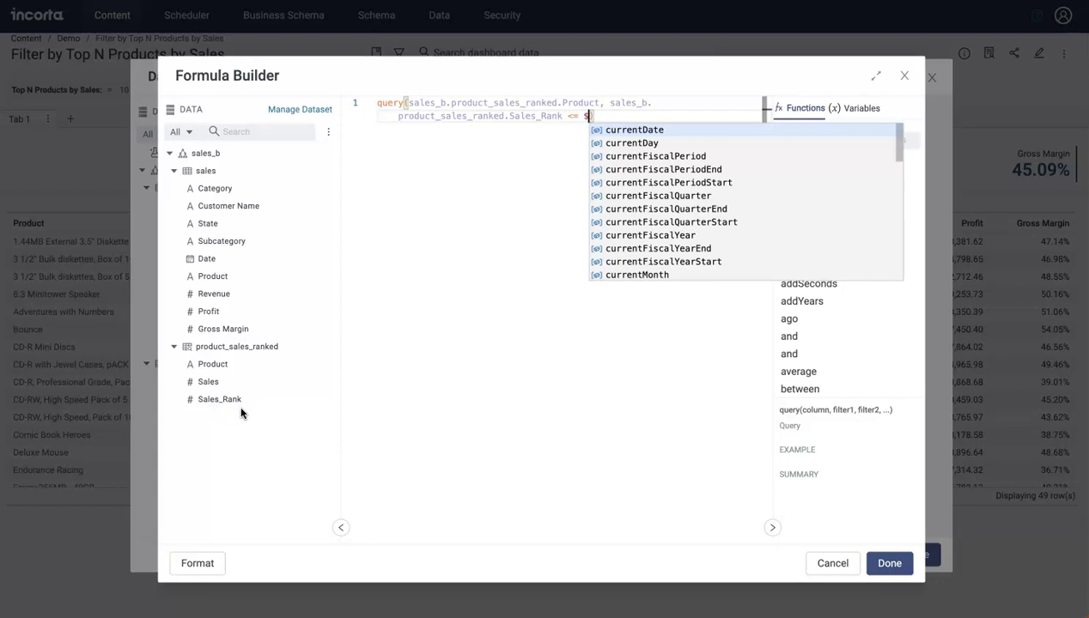
{"action": "type", "text": "p"}
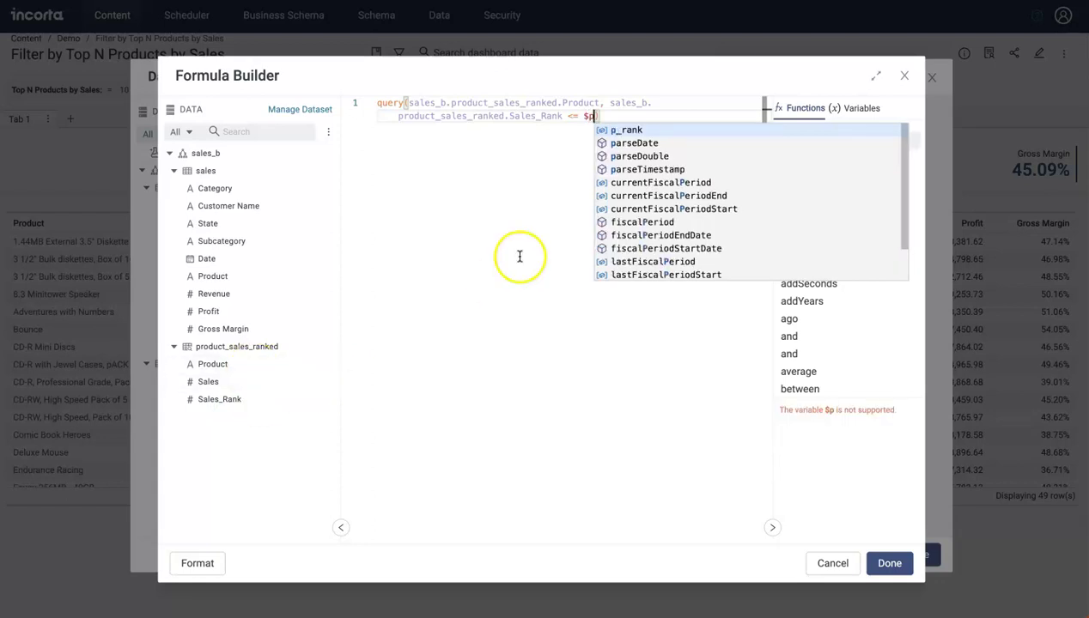
{"action": "left_click", "coordinate": [620, 129]}
{"action": "left_click", "coordinate": [702, 130]}
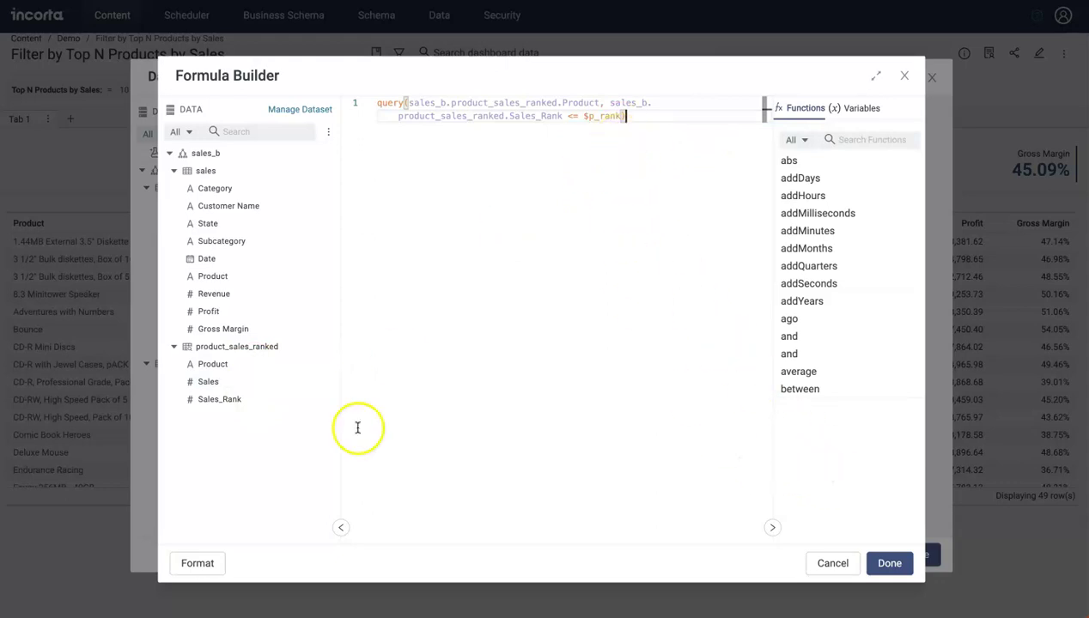
{"action": "left_click", "coordinate": [189, 564]}
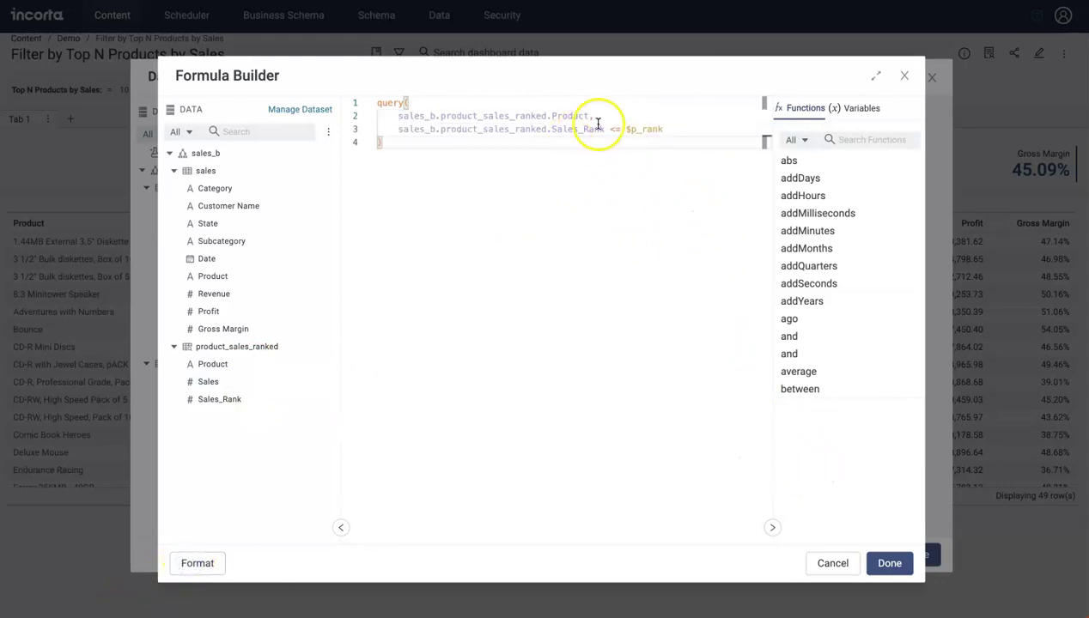
{"action": "left_click", "coordinate": [890, 563]}
Step: Save the filter, apply a Top N value of 5, and sort the Product table by Sales descending
{"action": "left_click", "coordinate": [914, 555]}
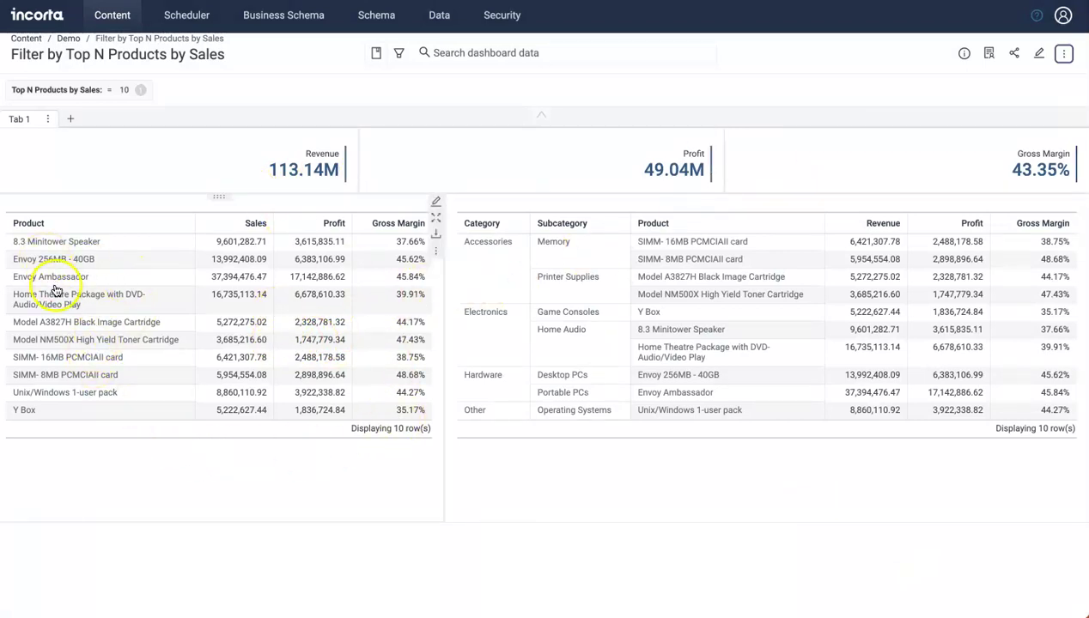
{"action": "left_click", "coordinate": [75, 90]}
{"action": "left_click", "coordinate": [253, 372]}
{"action": "type", "text": "5"}
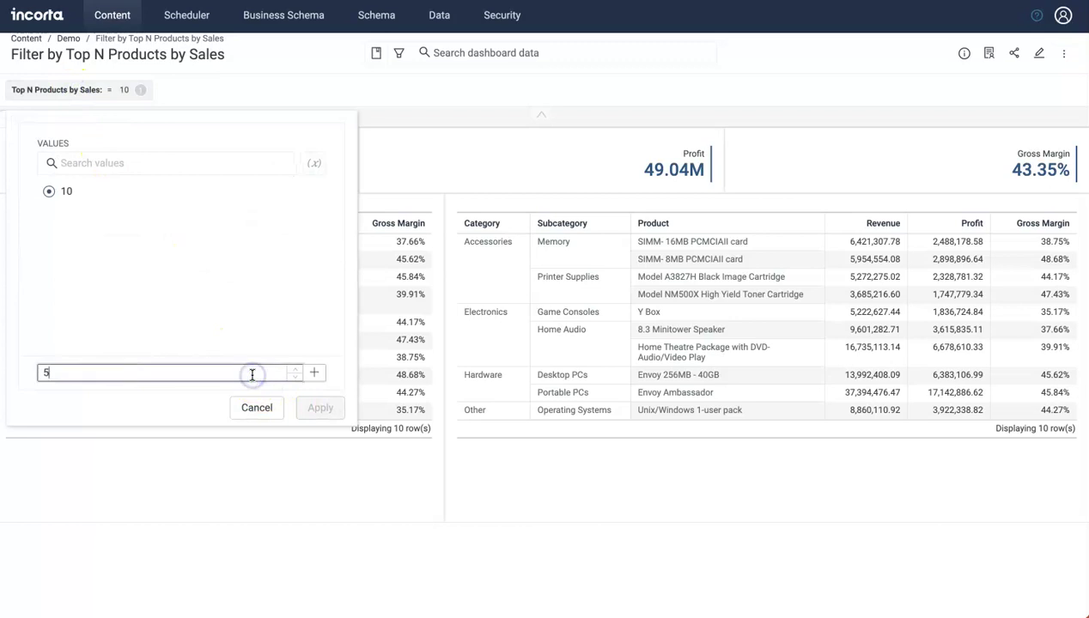
{"action": "left_click", "coordinate": [315, 372]}
{"action": "left_click", "coordinate": [321, 407]}
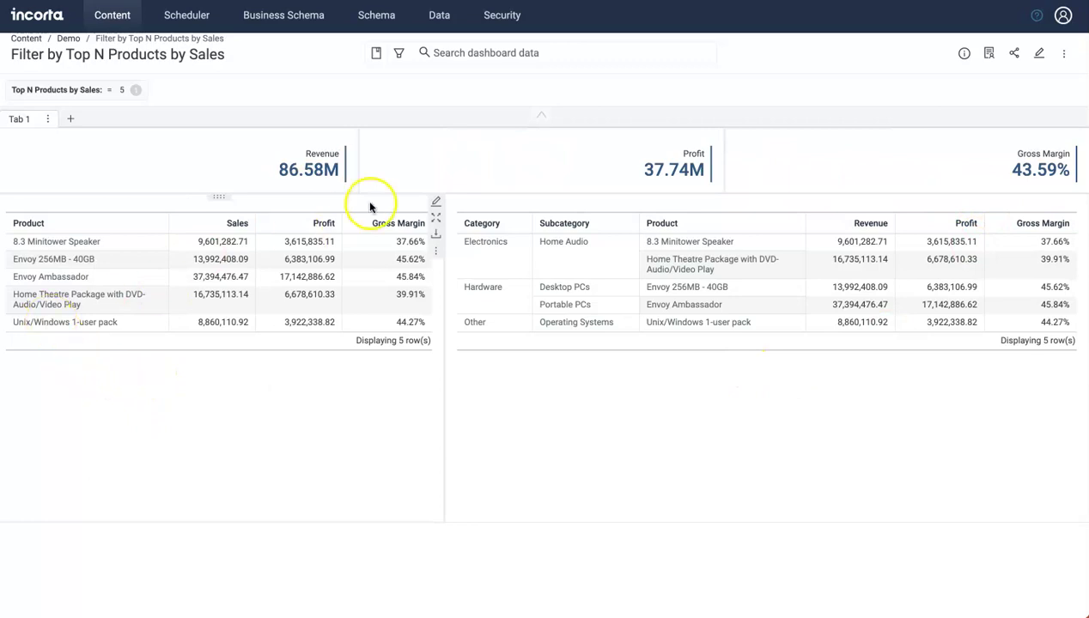
{"action": "left_click", "coordinate": [233, 223]}
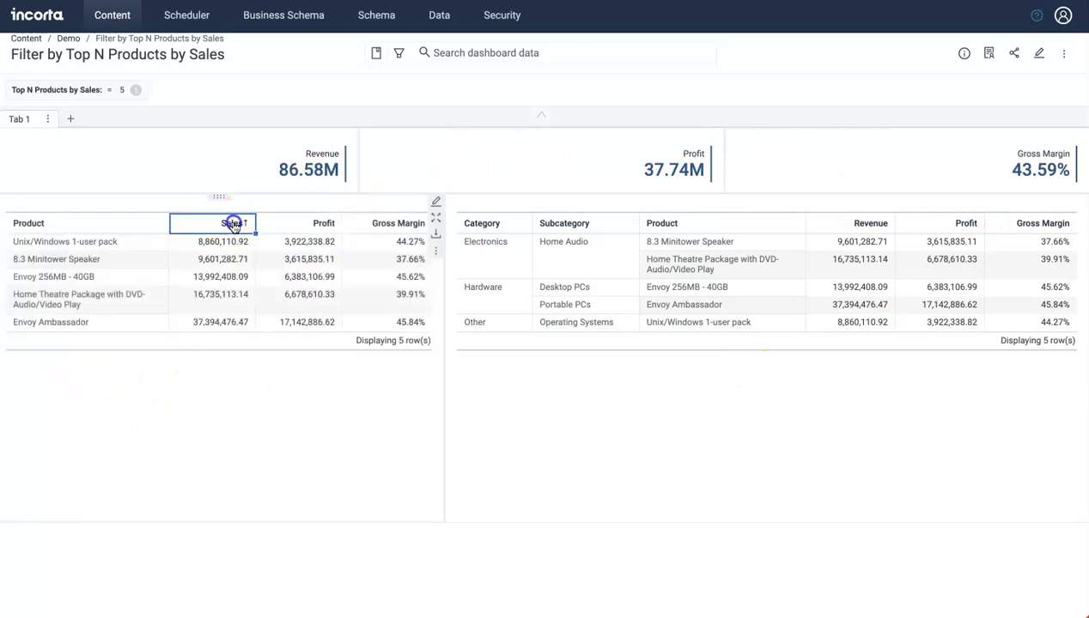
{"action": "left_click", "coordinate": [233, 223]}
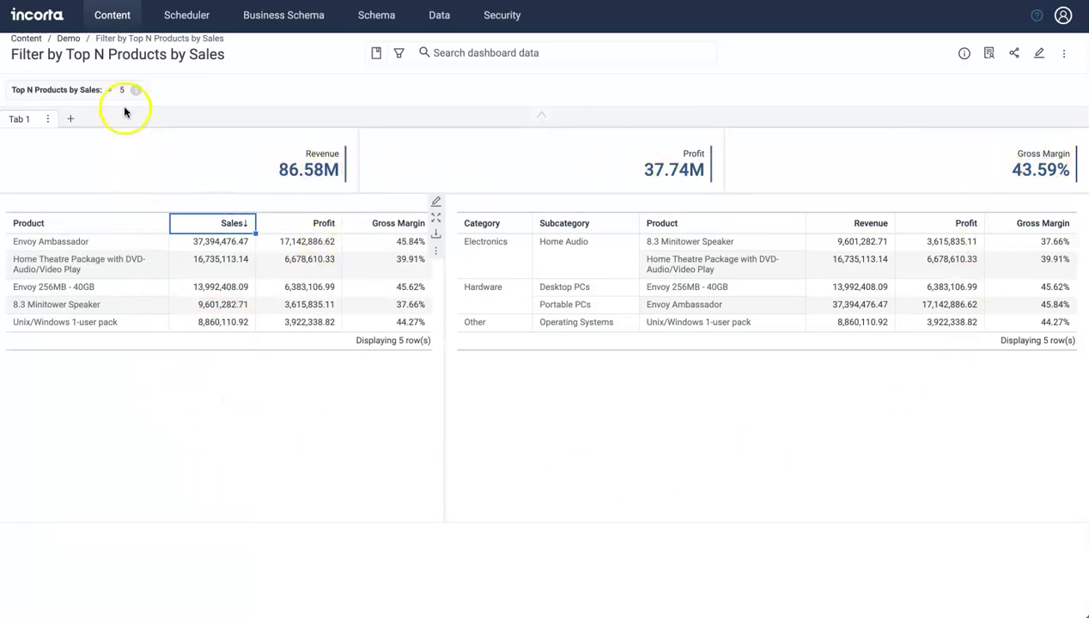
Step: Change the Top N Products by Sales filter to 20 and apply it
{"action": "left_click", "coordinate": [97, 90]}
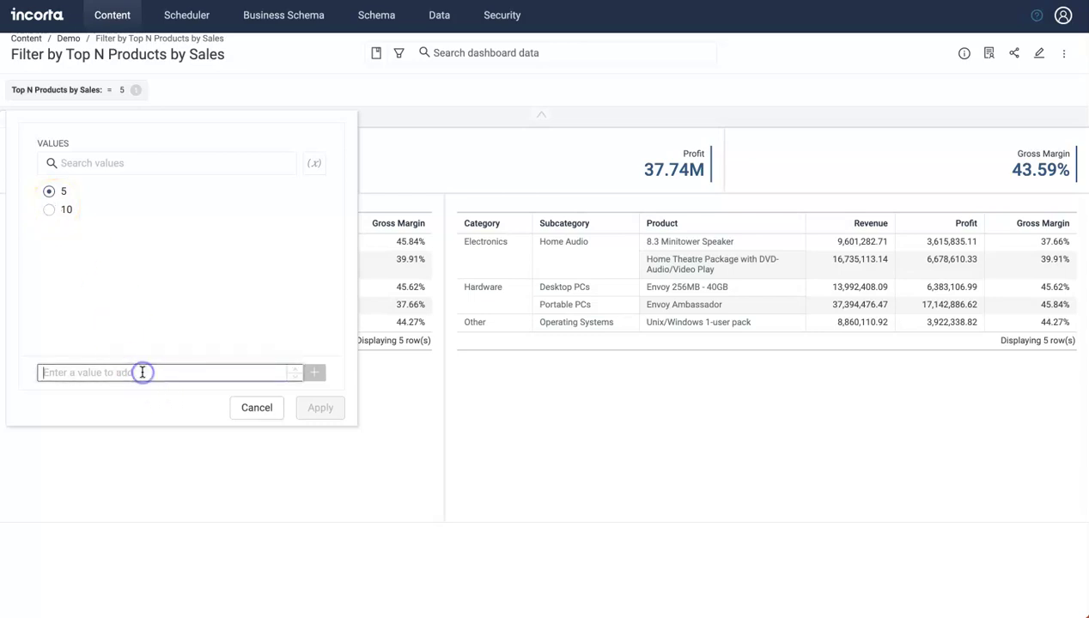
{"action": "type", "text": "20"}
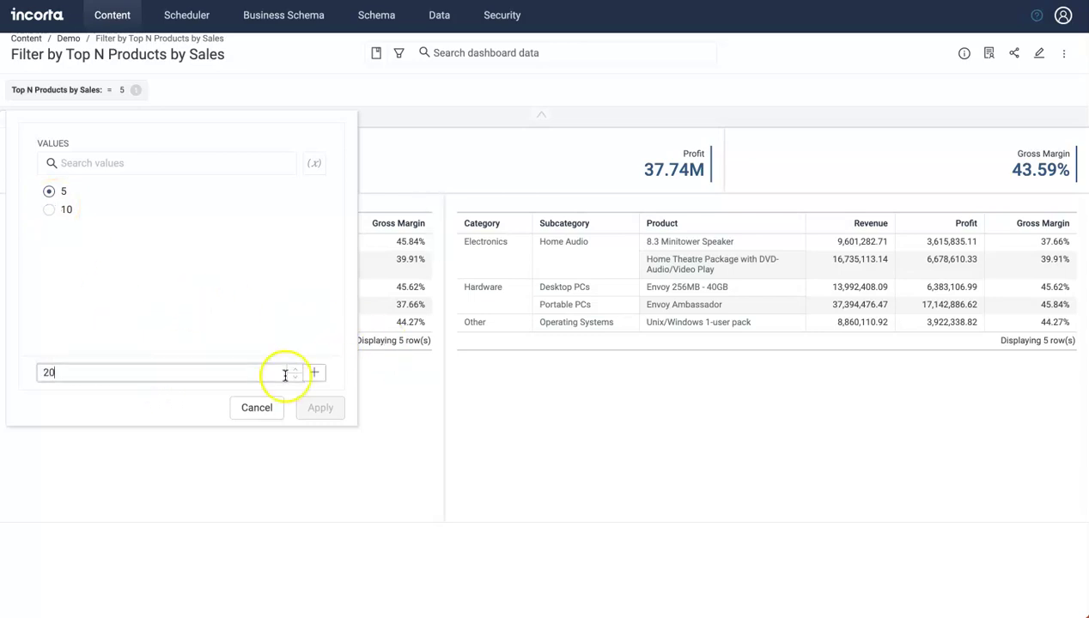
{"action": "left_click", "coordinate": [314, 372]}
{"action": "left_click", "coordinate": [319, 409]}
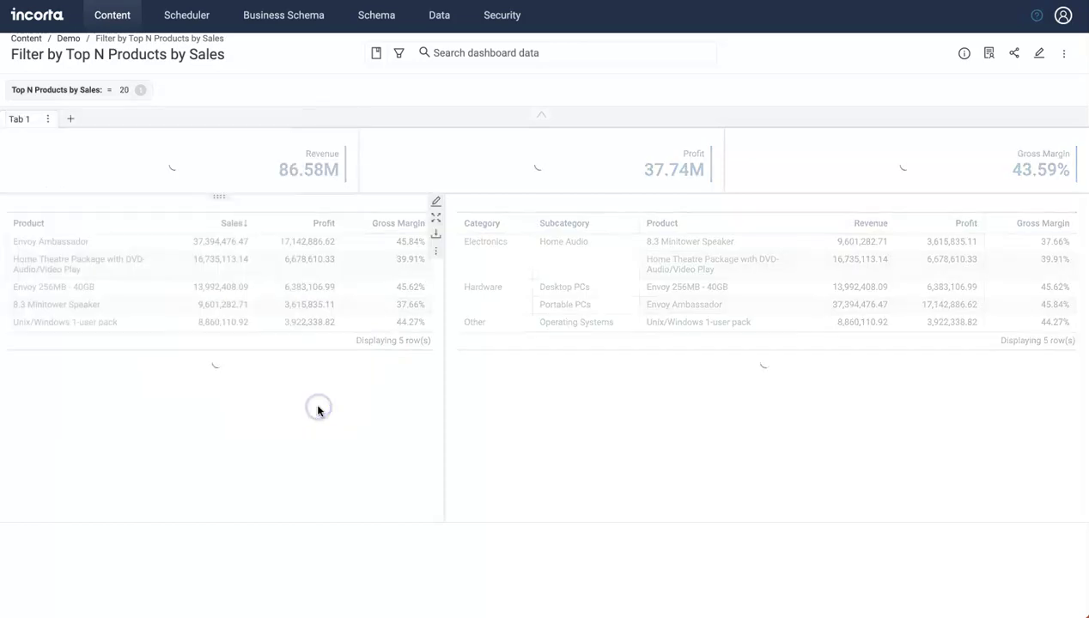